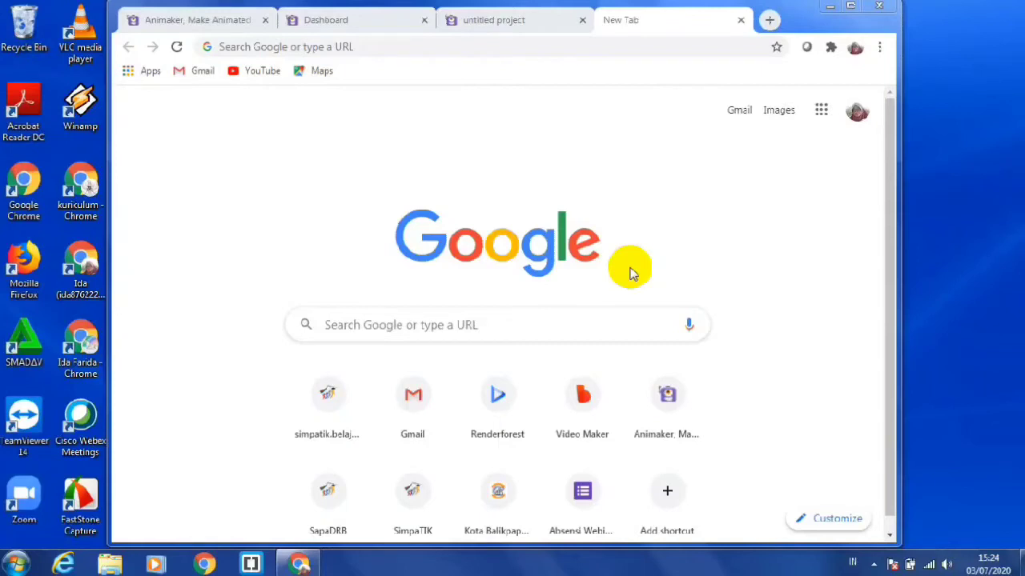
Step: Go to biteable.com and log in to open the account's video library
left_click(285, 46)
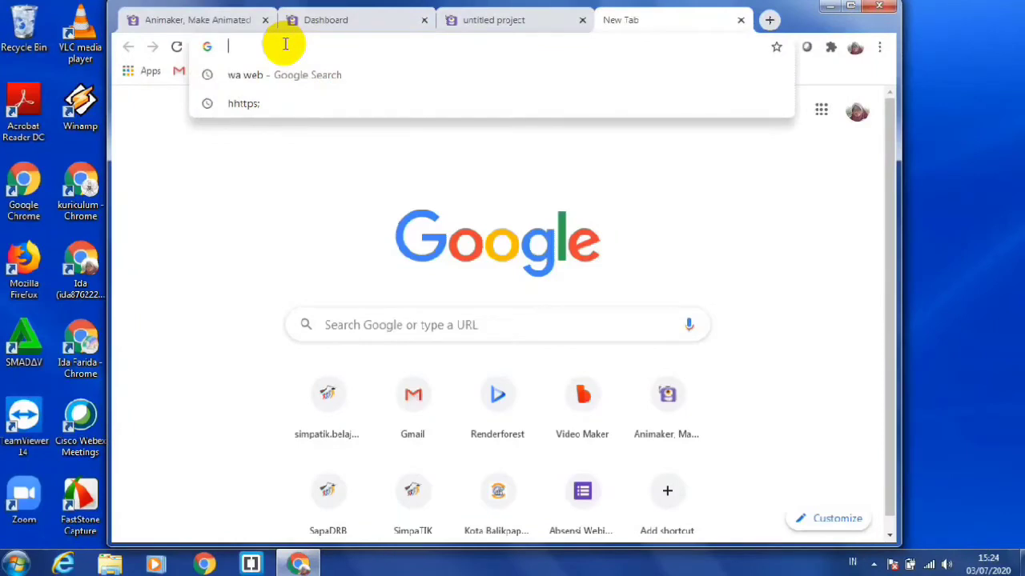
type("bi")
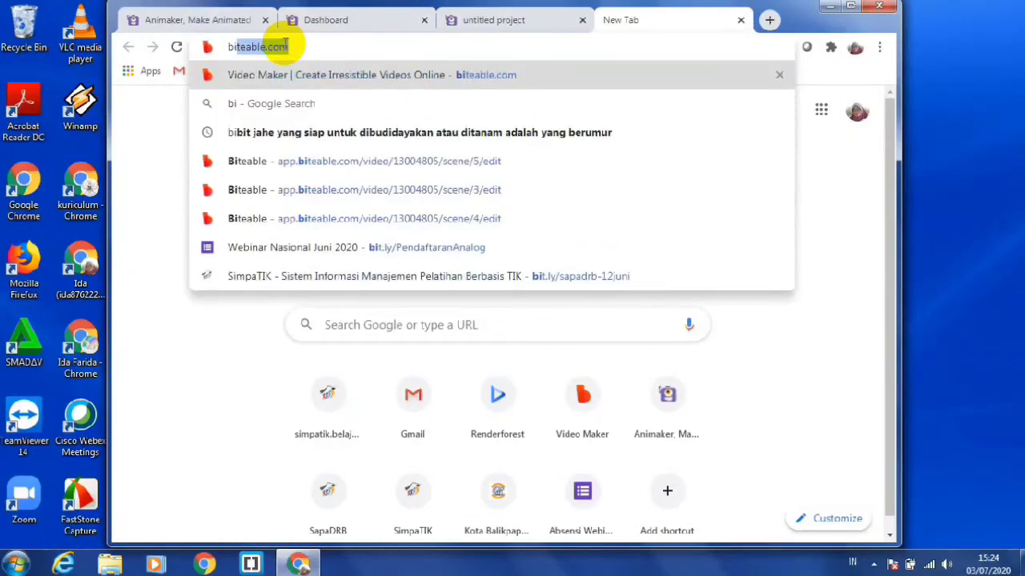
key("Right")
key("Return")
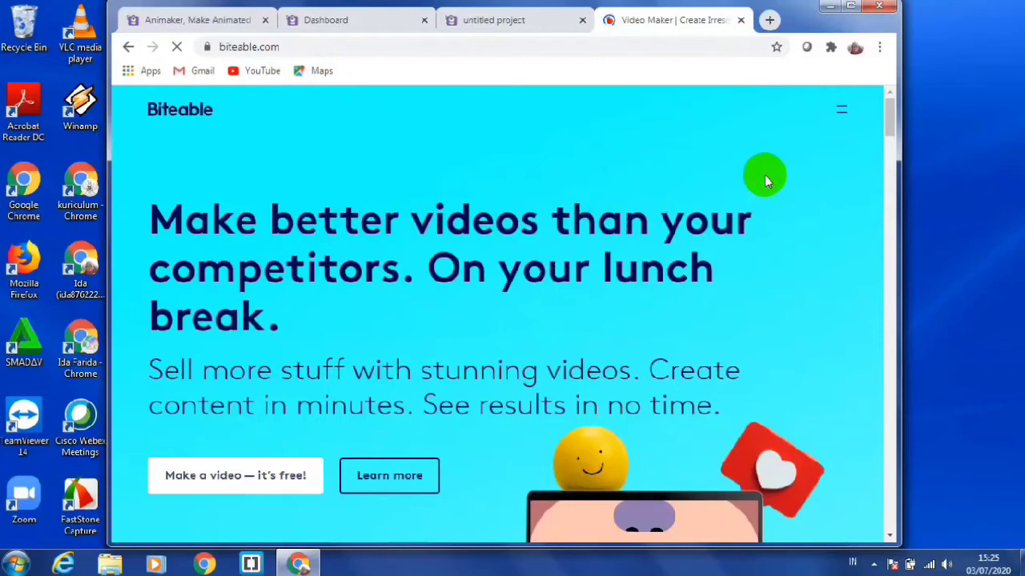
left_click(841, 110)
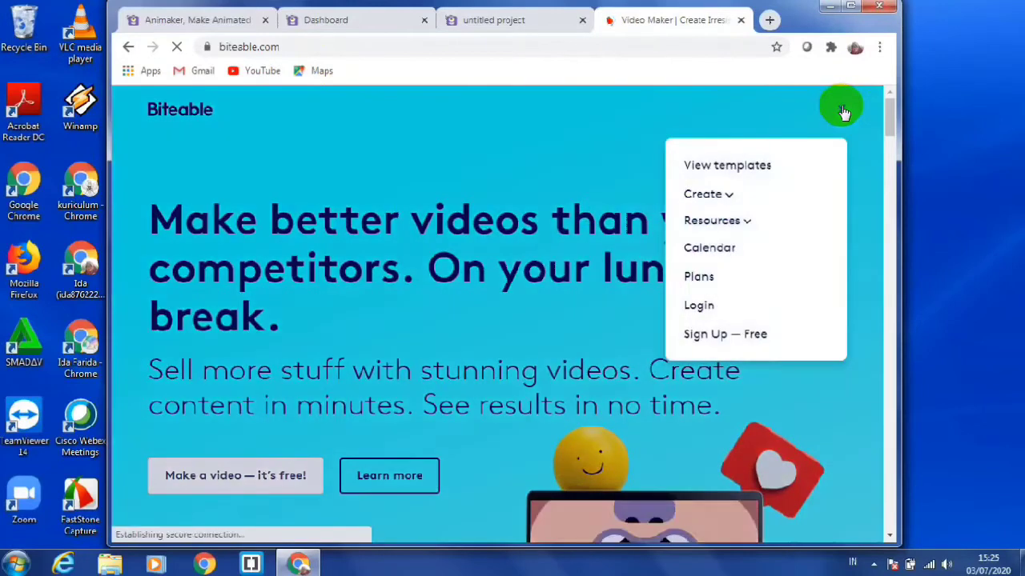
left_click(712, 309)
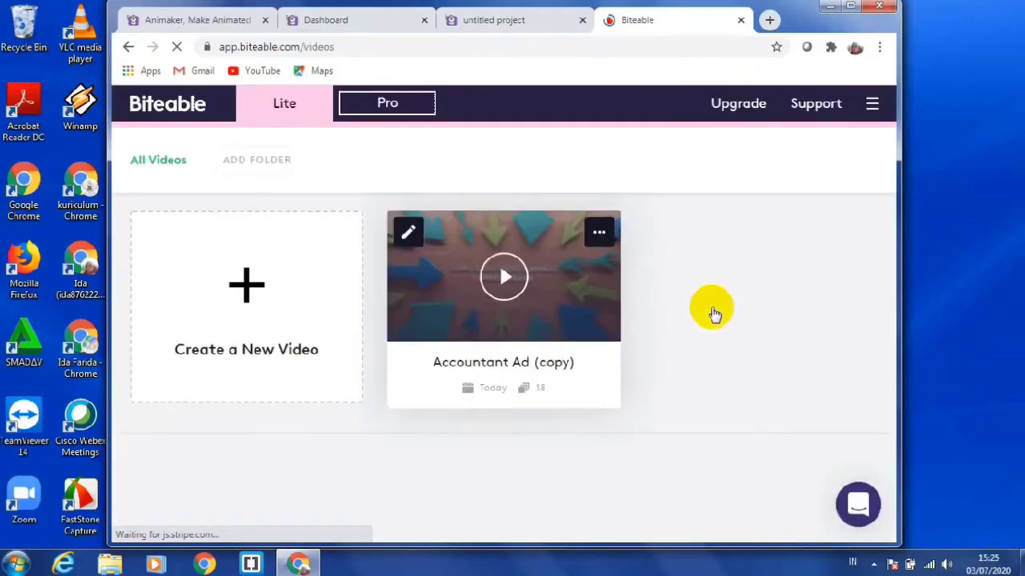
Step: Create a new video from the Accountant Ad template for promoting a business
left_click(567, 294)
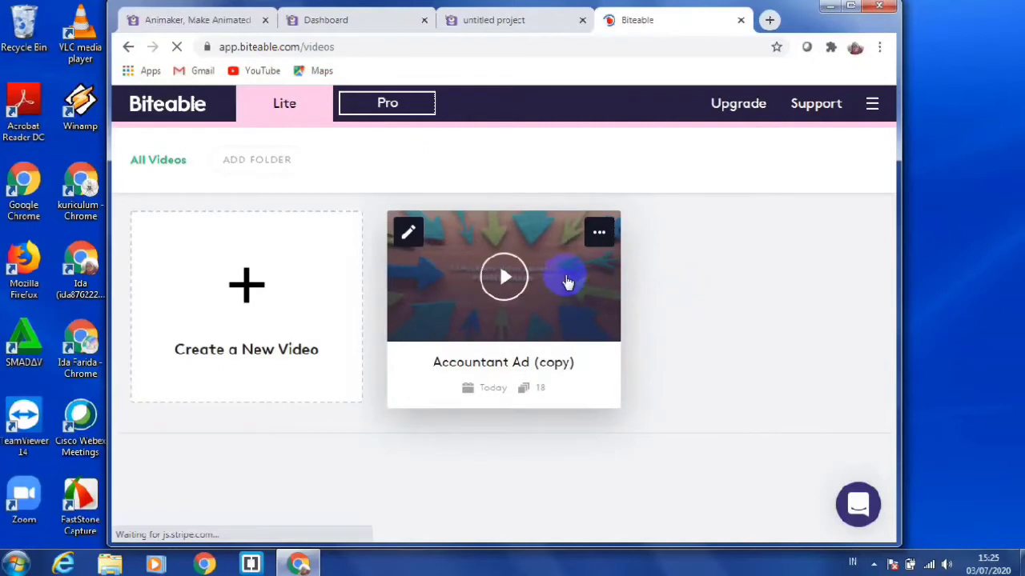
left_click(247, 294)
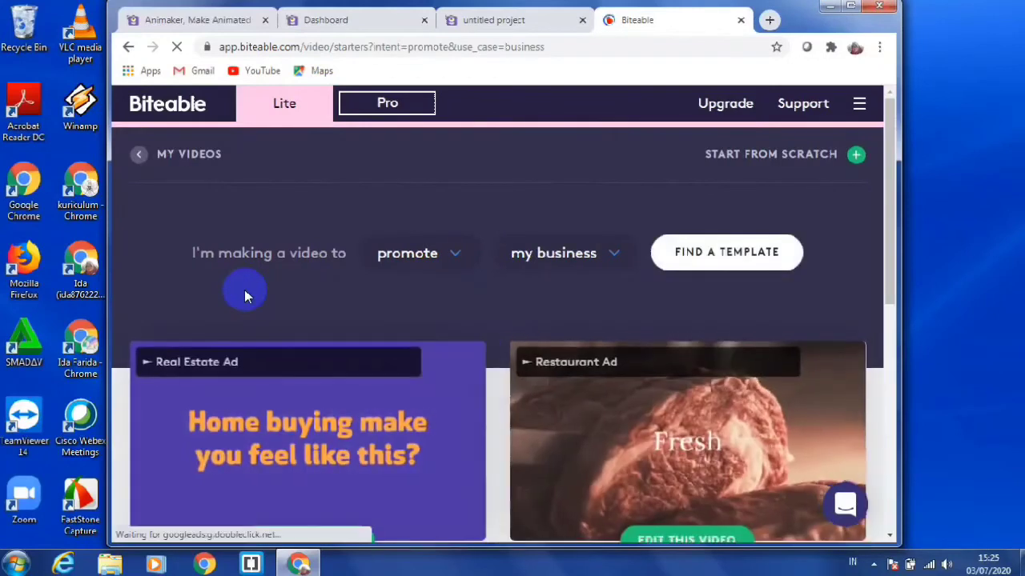
left_click_drag(895, 205, 888, 444)
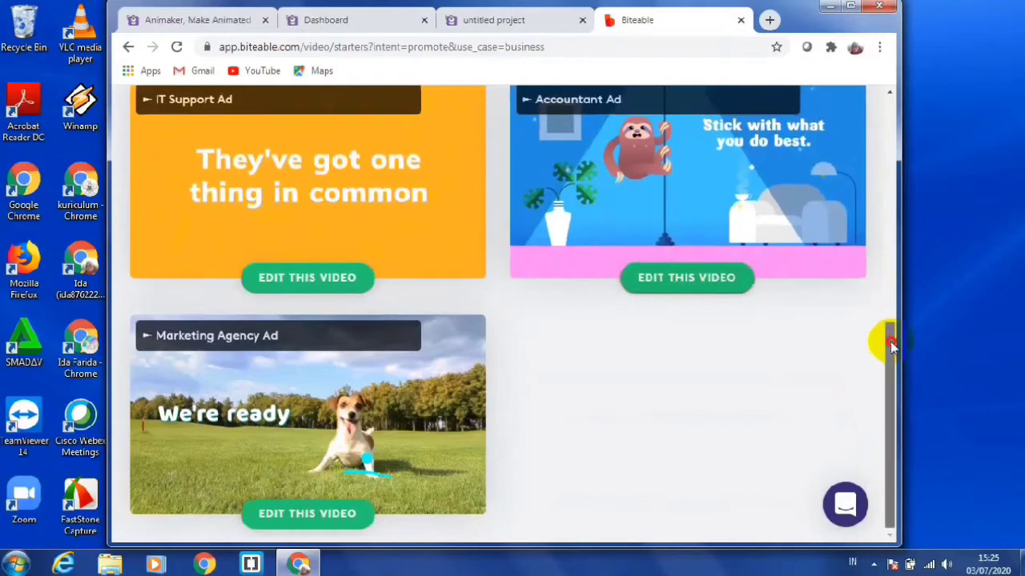
left_click_drag(887, 338, 887, 324)
left_click(695, 246)
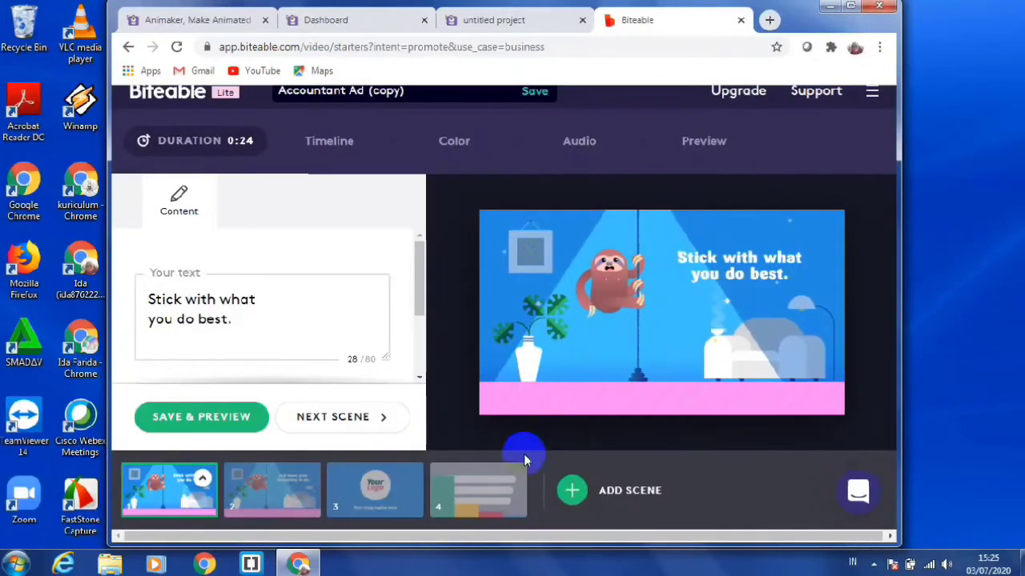
Step: Replace the first scene's text with "Assalamu'alaikum", then save and preview the scene
left_click(237, 320)
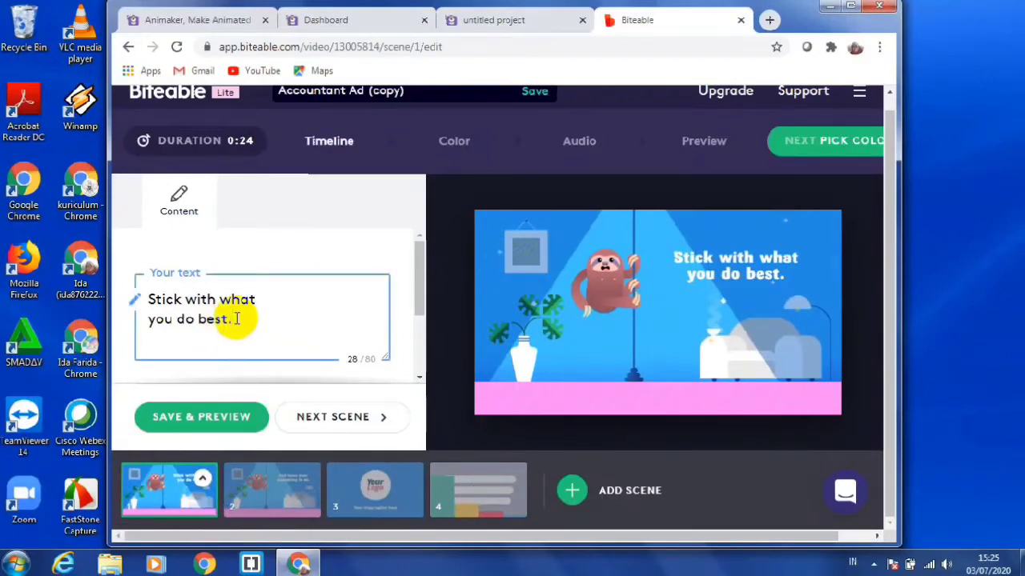
key("BackSpace")
key("BackSpace")
key("BackSpace")
key("BackSpace")
key("BackSpace")
key("BackSpace")
key("BackSpace")
key("BackSpace")
key("BackSpace")
key("BackSpace")
key("BackSpace")
key("BackSpace")
key("BackSpace")
key("BackSpace")
key("BackSpace")
key("BackSpace")
key("BackSpace")
key("BackSpace")
key("BackSpace")
key("BackSpace")
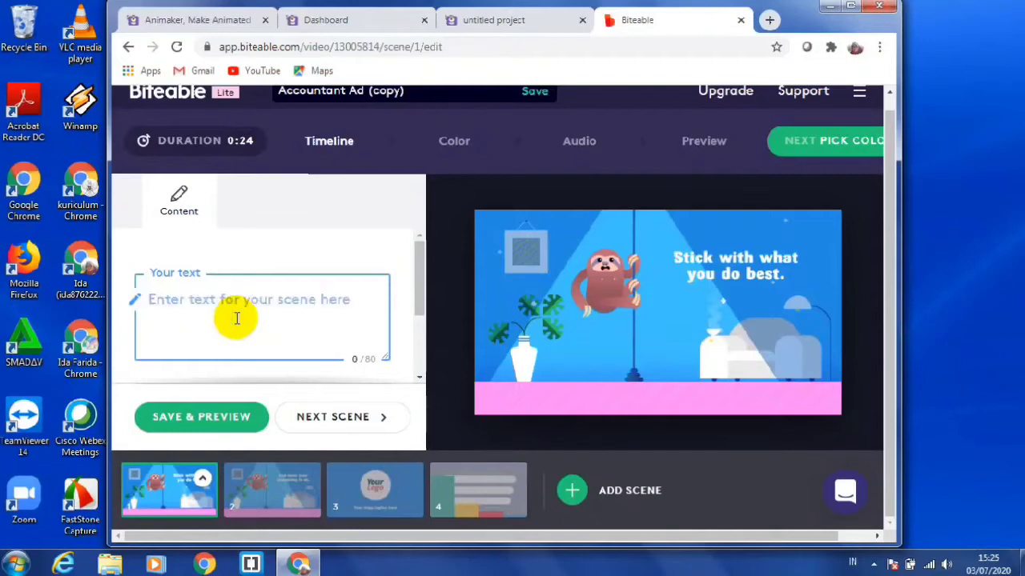
type("ass")
key("BackSpace")
key("BackSpace")
key("BackSpace")
type("Assala")
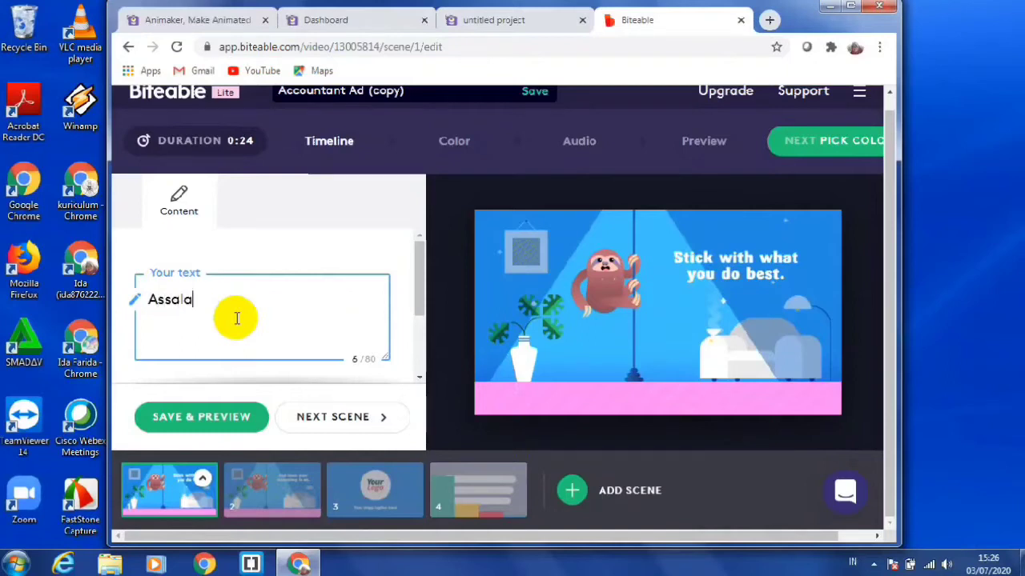
type("mu'alaikum")
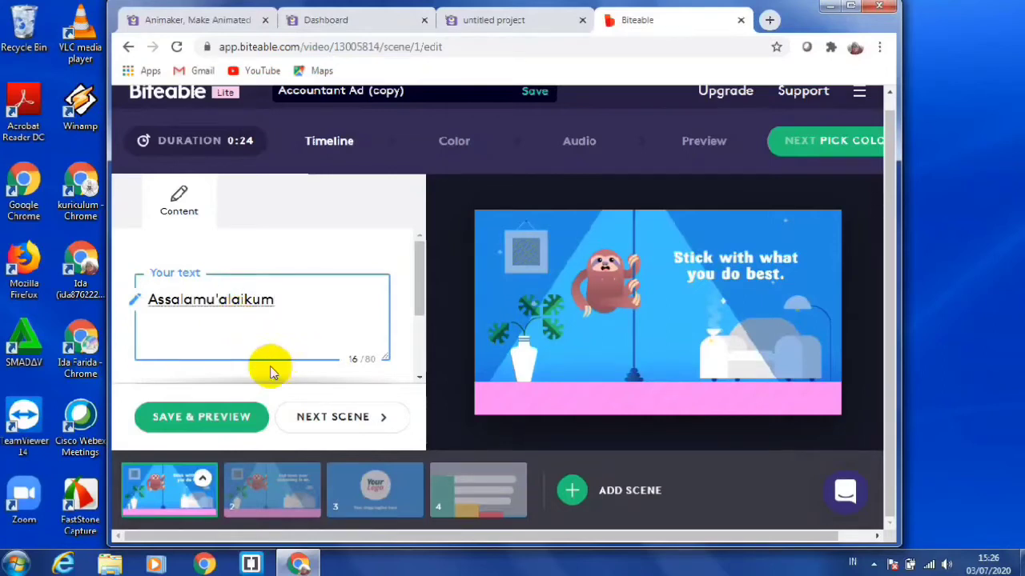
left_click(216, 417)
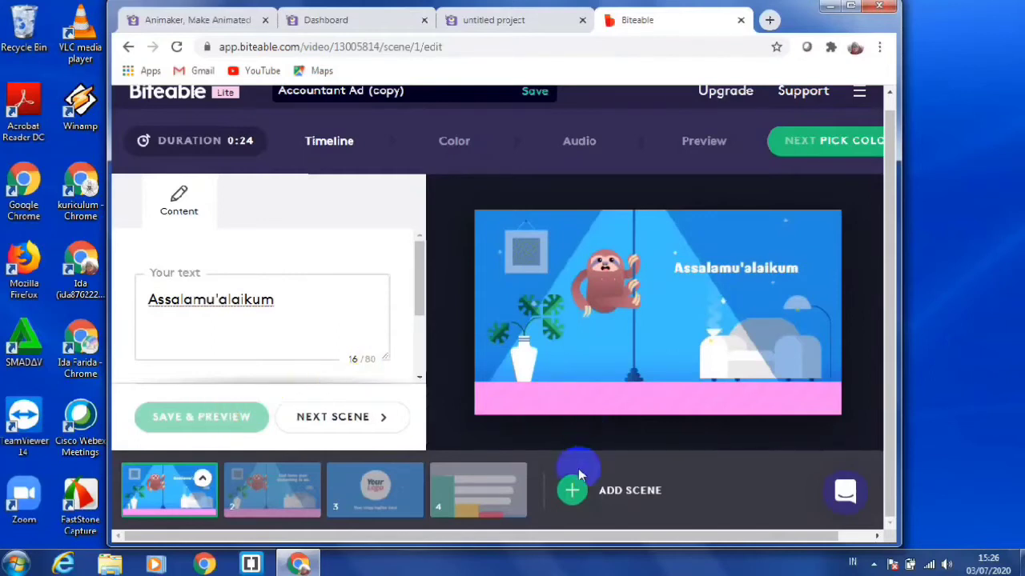
Step: Clear all of the second scene's text
left_click(292, 472)
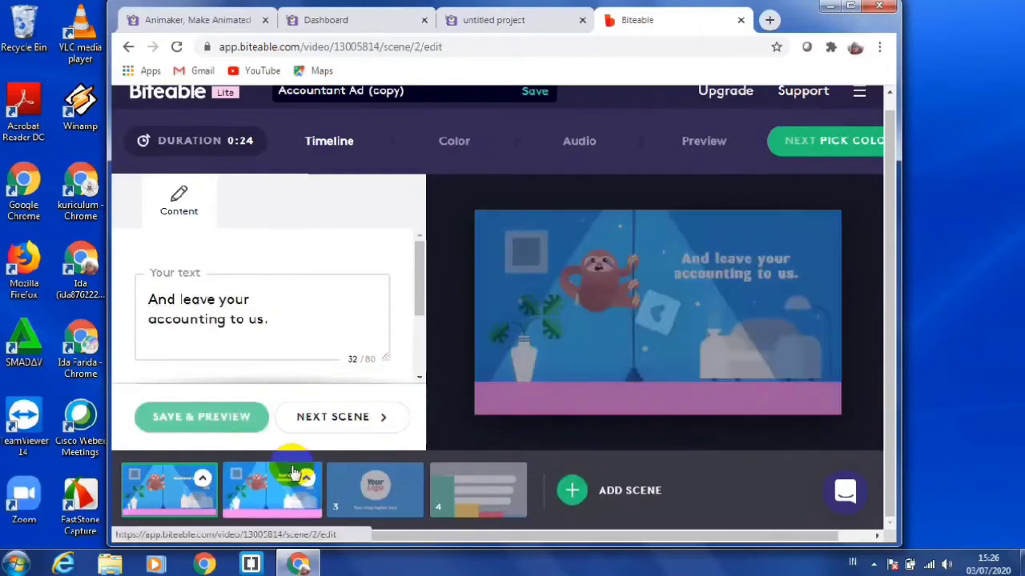
left_click(270, 320)
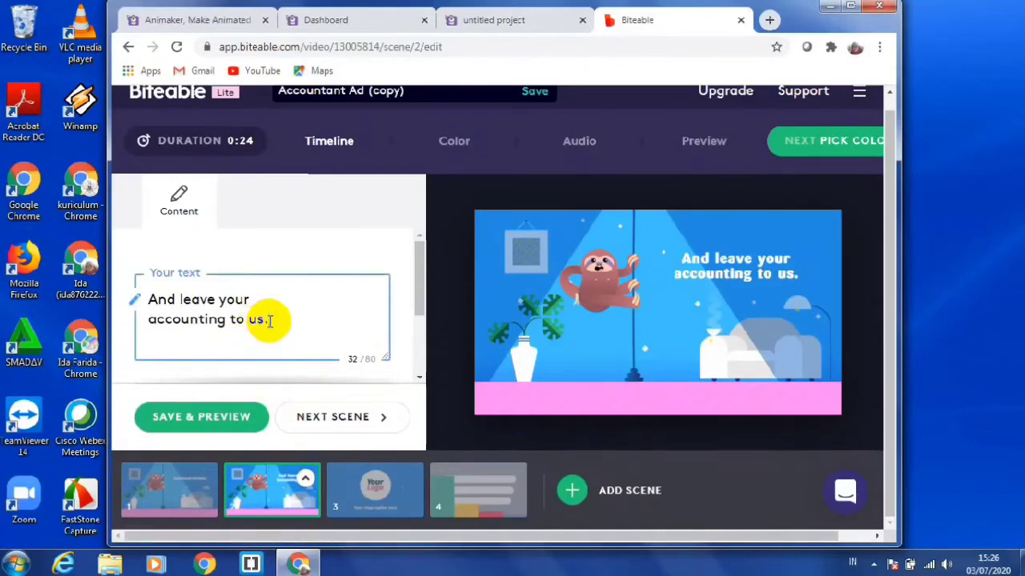
key("BackSpace")
key("BackSpace")
key("BackSpace")
key("BackSpace")
key("BackSpace")
key("BackSpace")
key("BackSpace")
key("BackSpace")
key("BackSpace")
key("BackSpace")
key("BackSpace")
key("BackSpace")
key("BackSpace")
key("BackSpace")
key("BackSpace")
key("BackSpace")
key("BackSpace")
key("BackSpace")
key("BackSpace")
key("BackSpace")
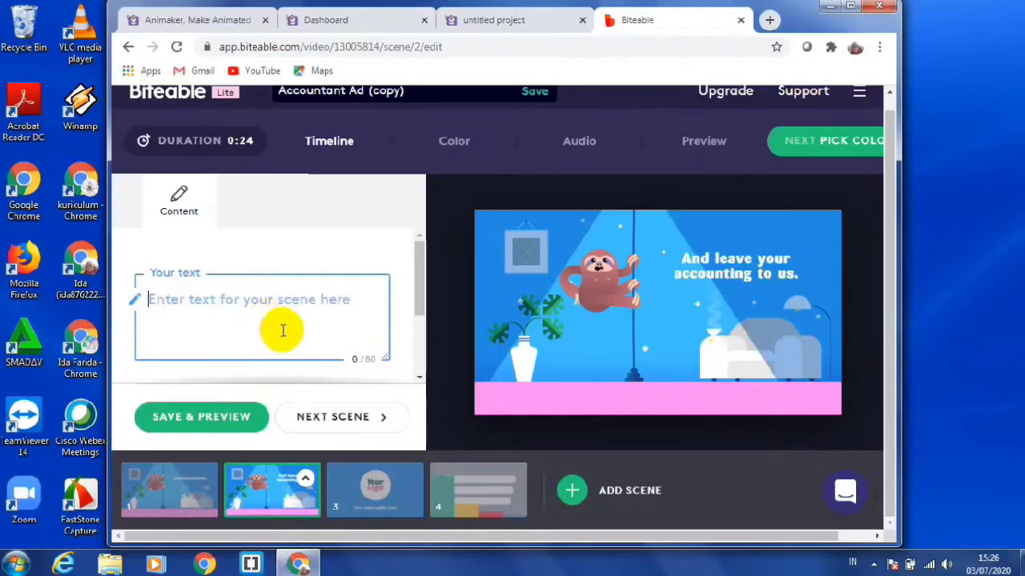
Step: Add the first scene of the Zippy animation category, the pink text-only one, after the second scene
left_click(573, 494)
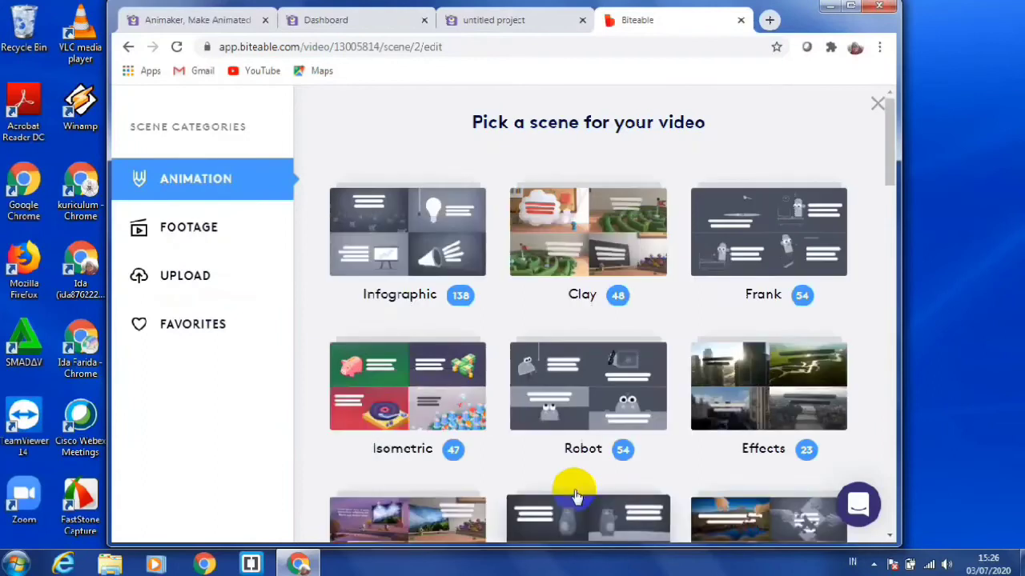
left_click_drag(891, 183, 889, 410)
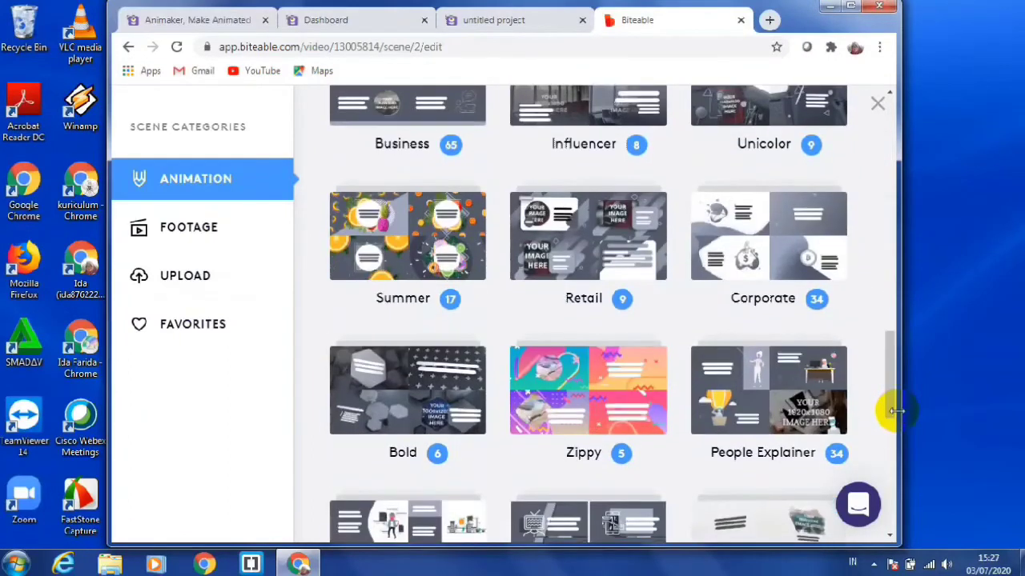
left_click(601, 381)
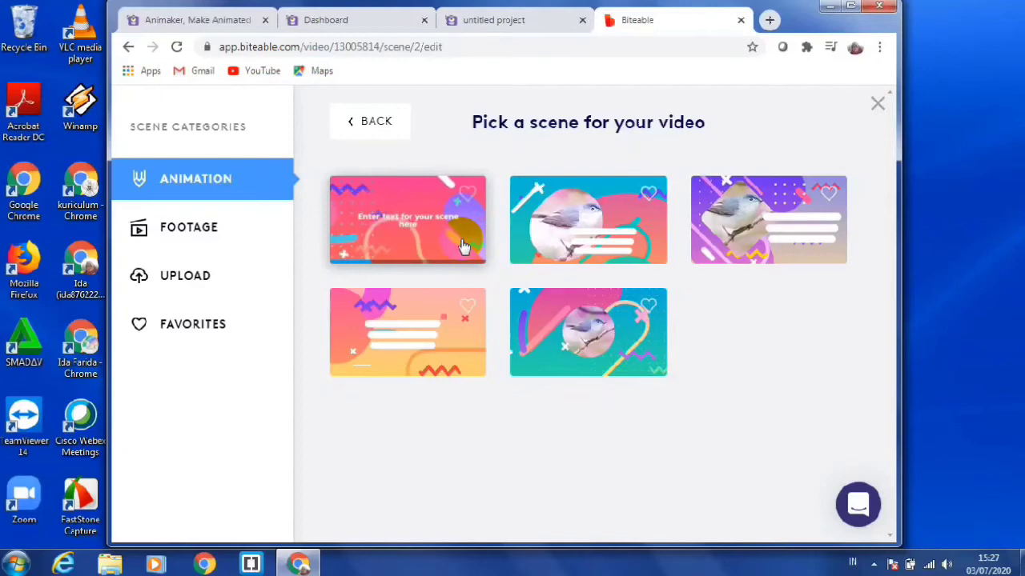
left_click(412, 219)
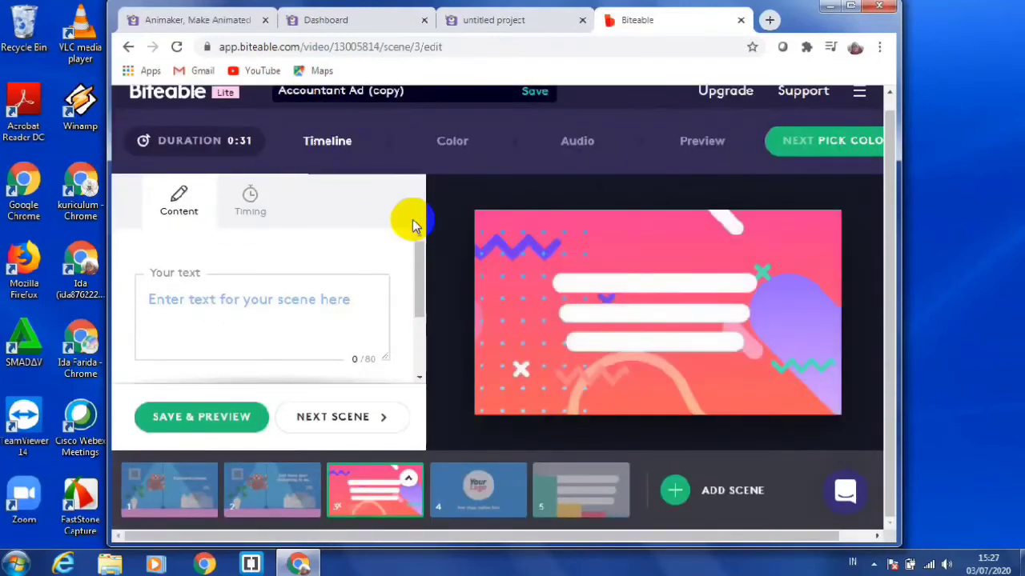
Step: Enter "Akuntansi perusahaan manufaktur" as the third scene's text, then save and preview the scene
left_click(296, 299)
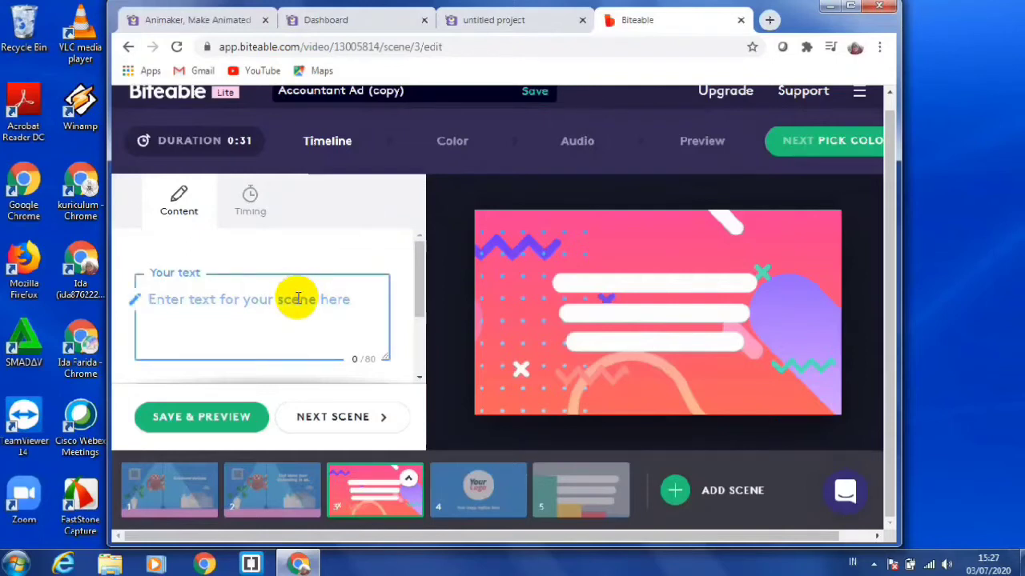
type("Akuntansi")
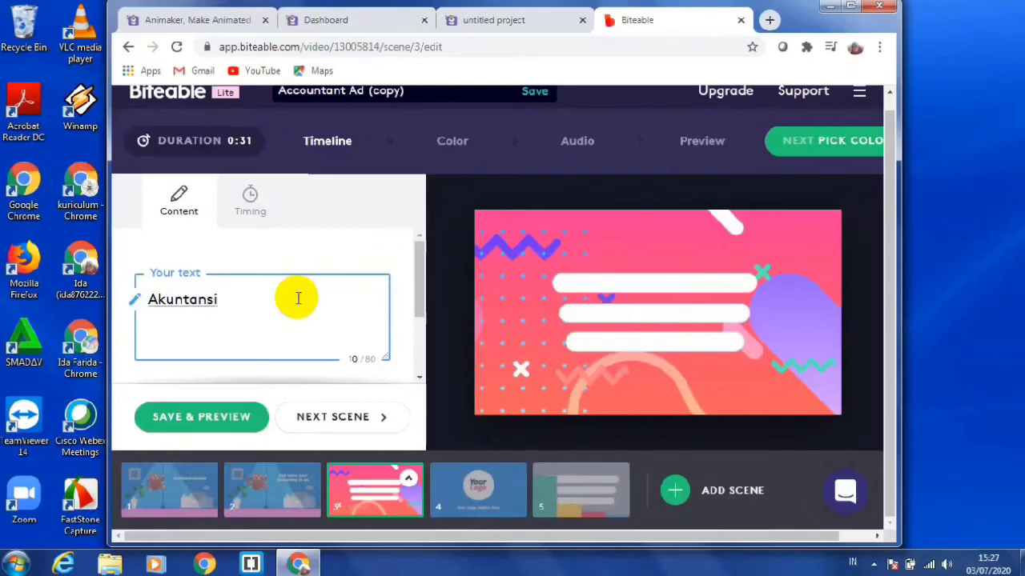
type(" perusahaan manufajtur")
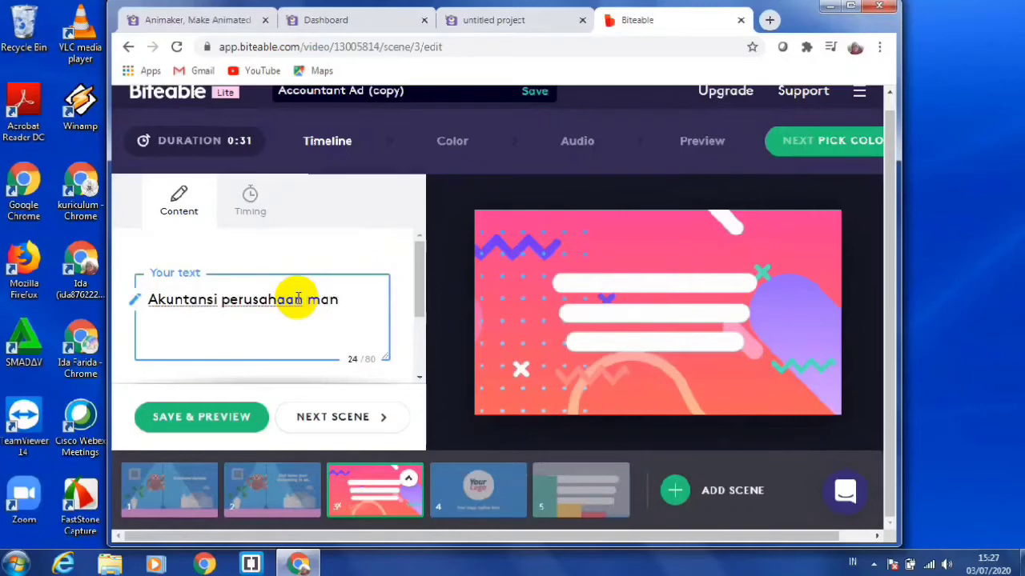
key("BackSpace")
key("BackSpace")
key("BackSpace")
key("BackSpace")
type("ktur")
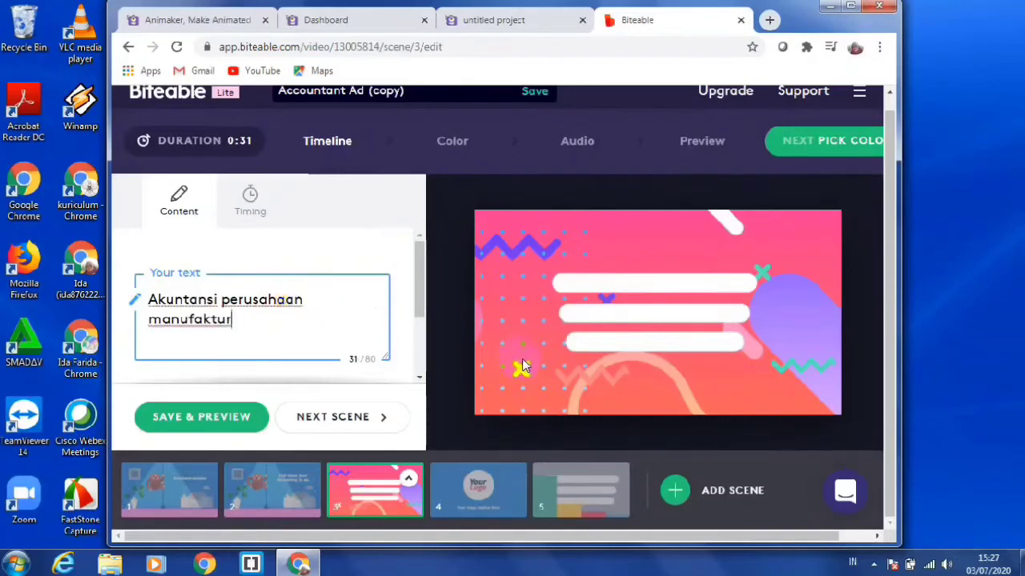
left_click(211, 416)
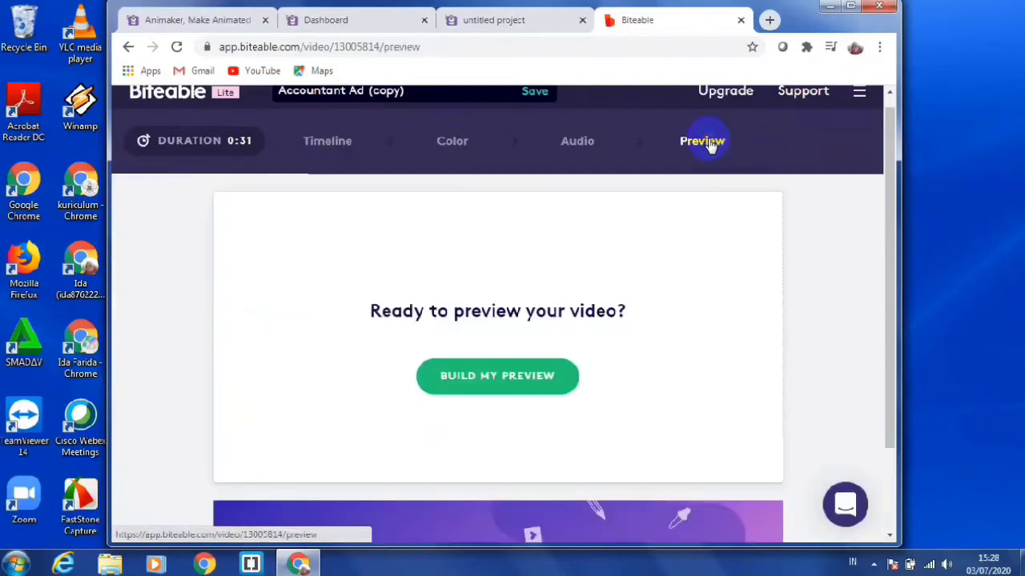
Step: Build the preview of the whole video and play it
left_click(546, 378)
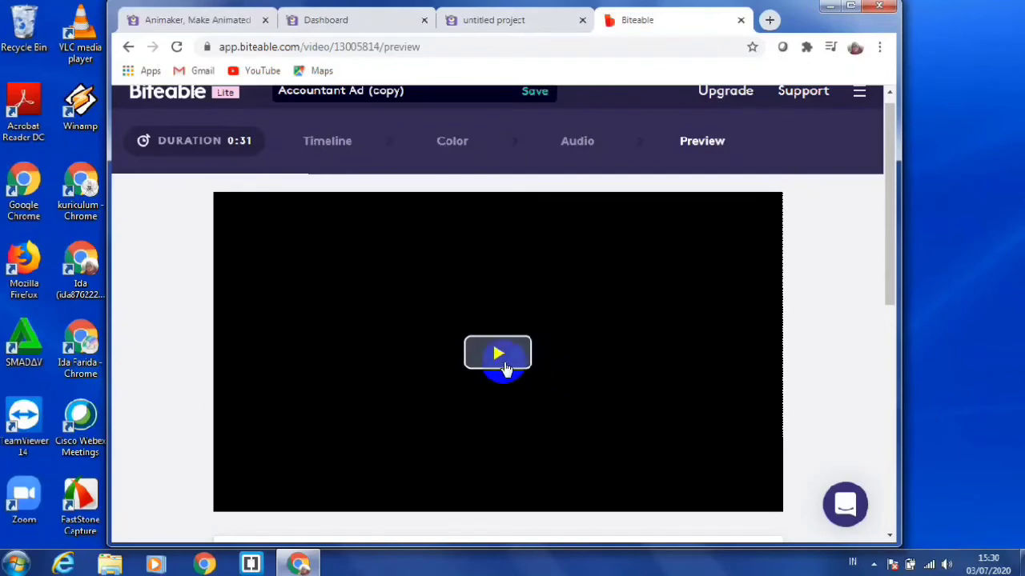
left_click(500, 366)
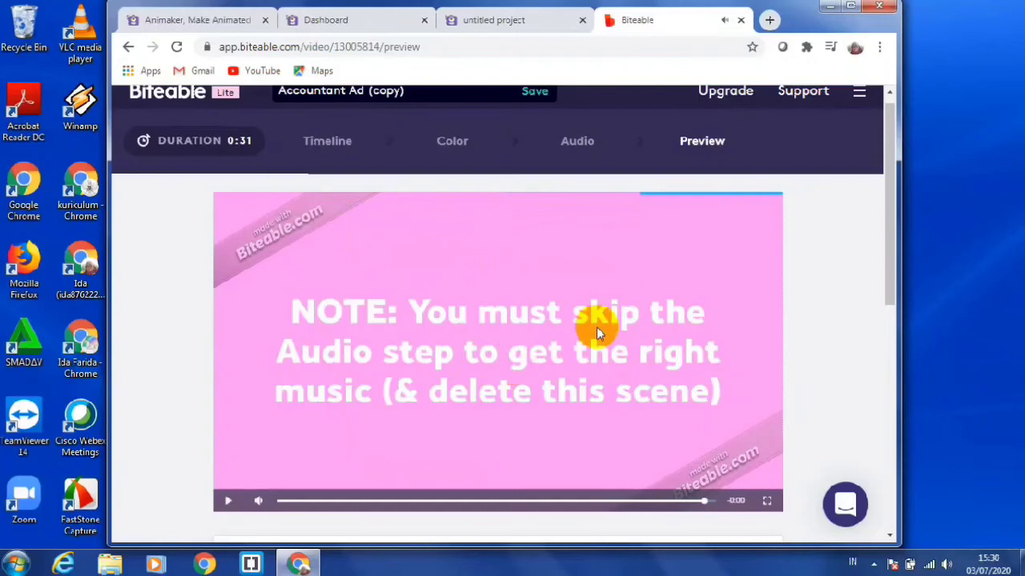
Step: Return to the video library and play the Accountant Ad (copy) video whose thumbnail shows coloured arrows on wood
left_click(857, 91)
left_click(751, 144)
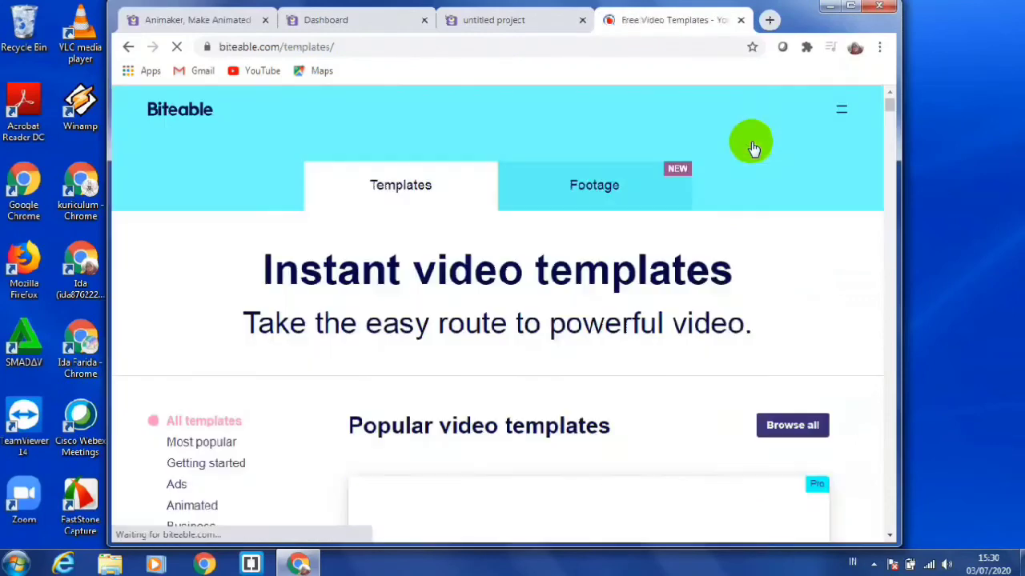
left_click(841, 109)
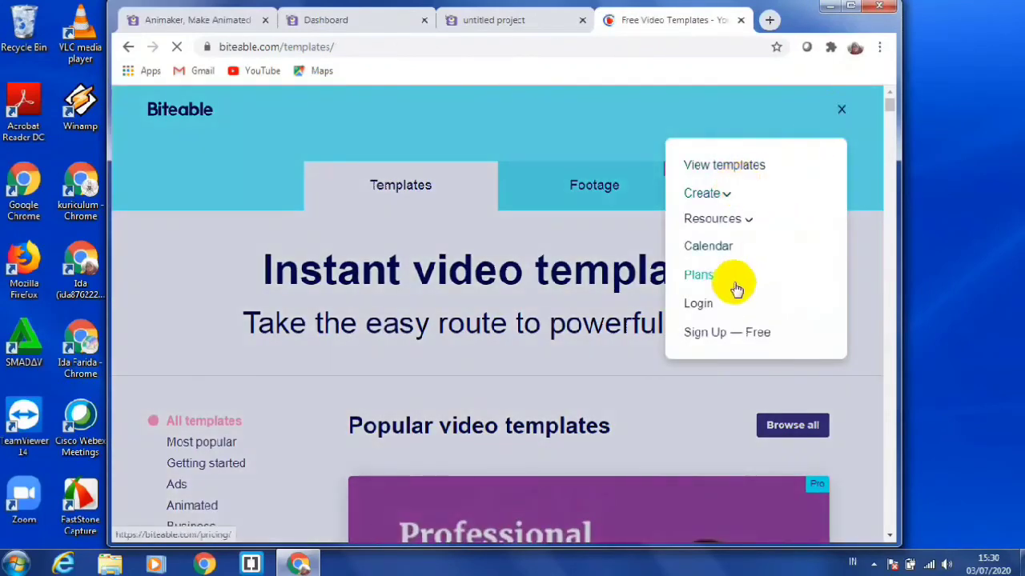
left_click(707, 306)
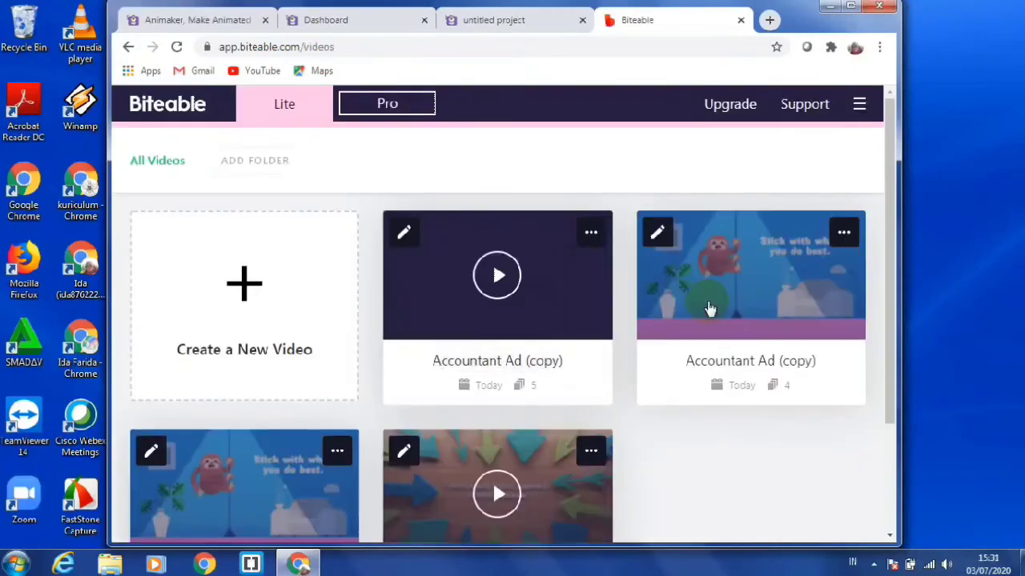
left_click_drag(895, 312, 895, 360)
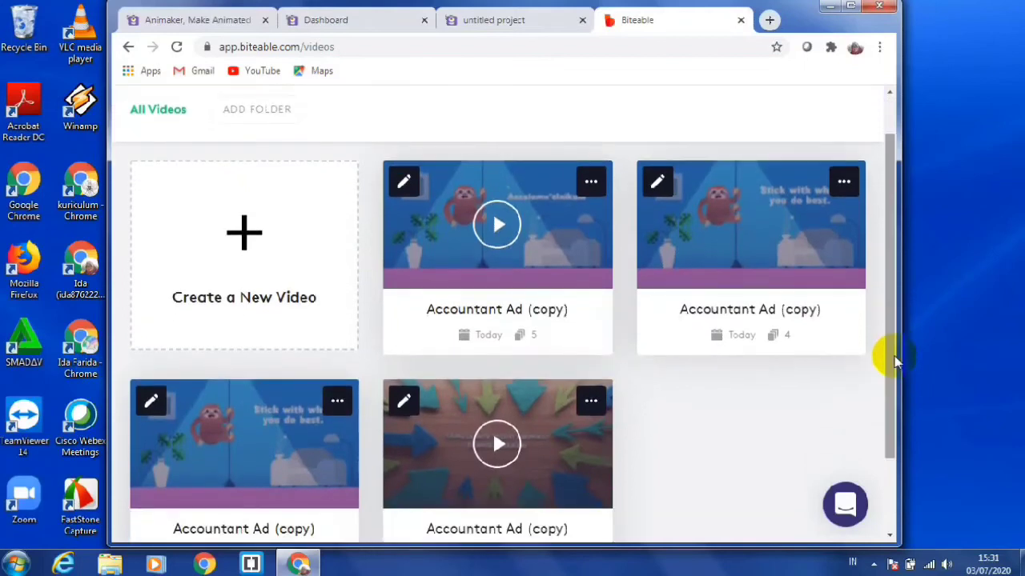
left_click(500, 440)
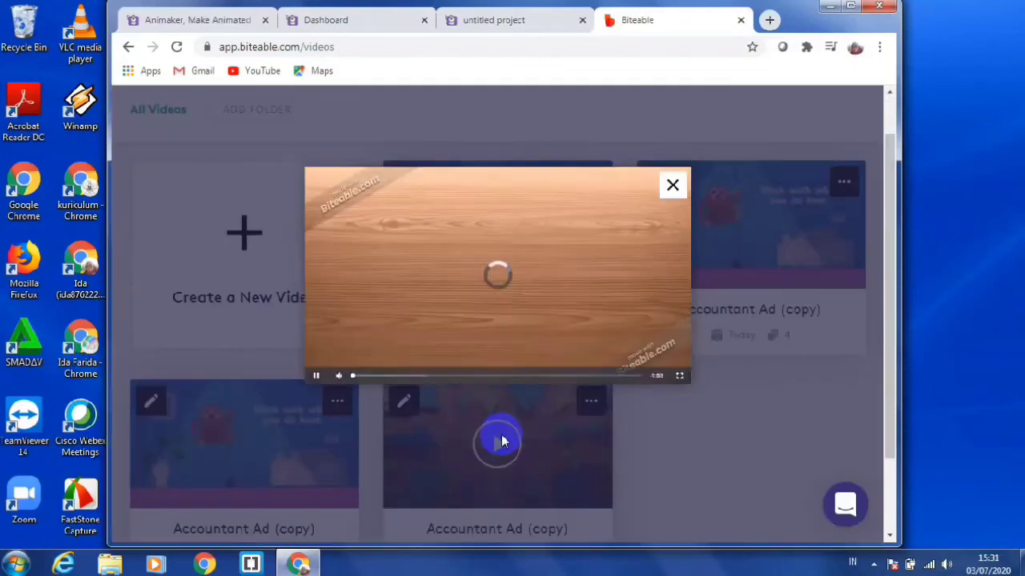